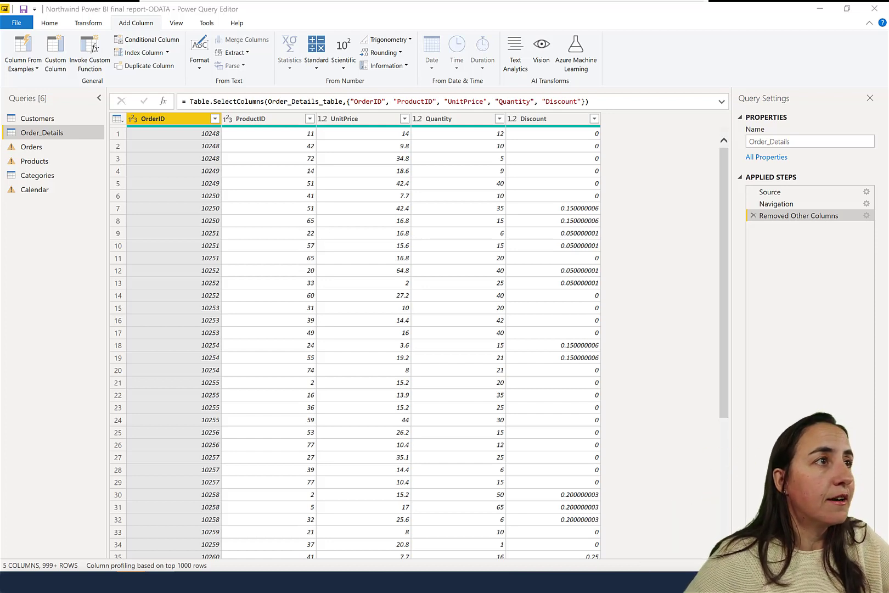
# - Bring the List.Random docs page forward full-screen and highlight its seed parameter
pyautogui.hotkey('alt', 'Tab')
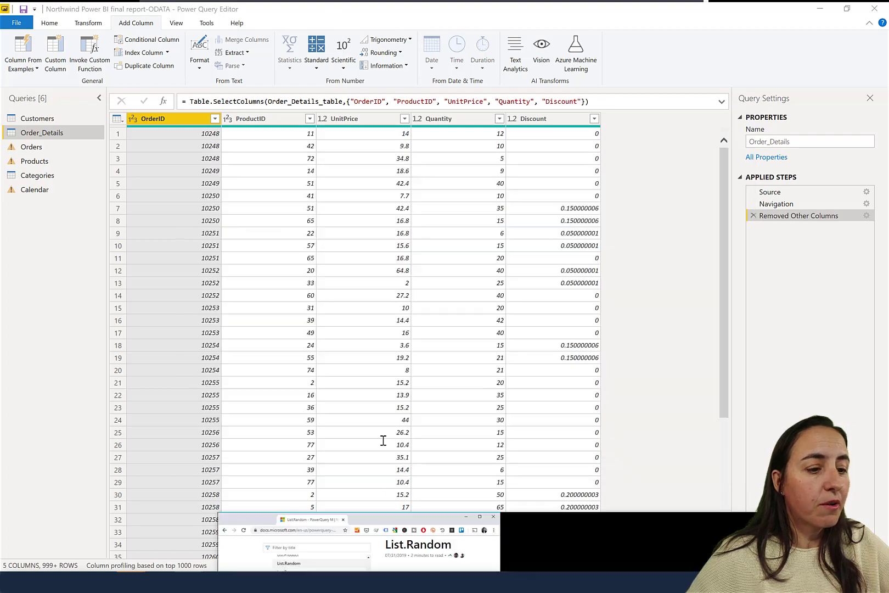
pyautogui.moveTo(483, 343); pyautogui.dragTo(455, 1)
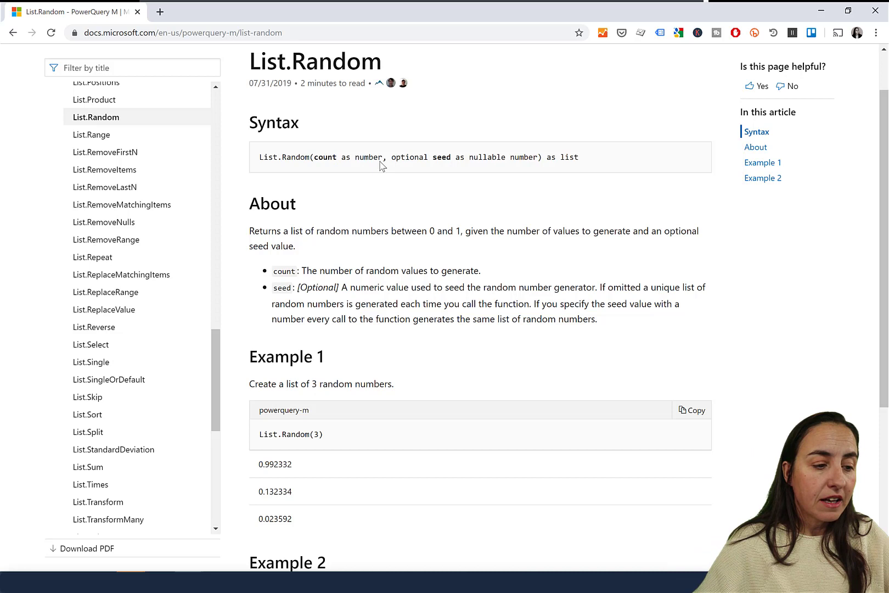
pyautogui.moveTo(432, 156); pyautogui.dragTo(478, 158)
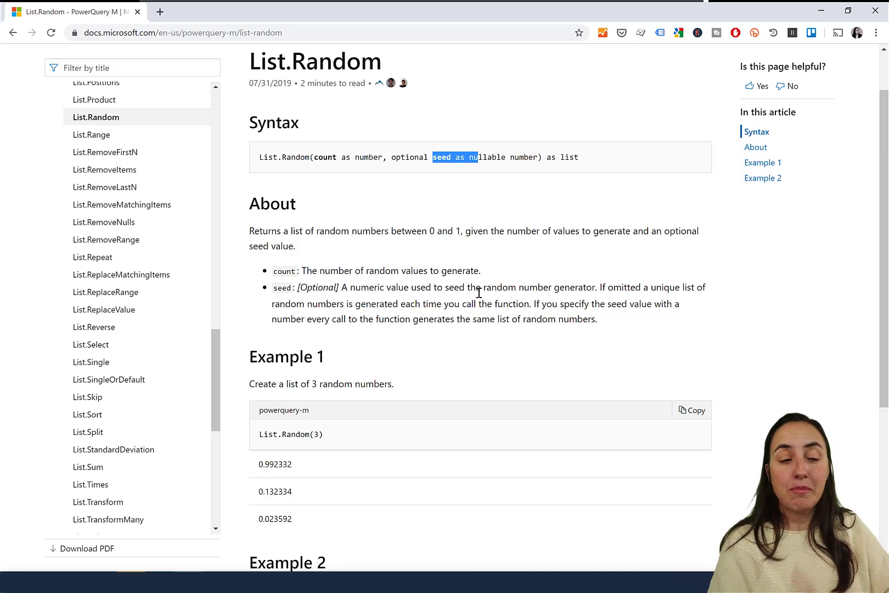
# - Maximize the Number.RandomBetween docs, merge its tab into the List.Random window, and open Number.Random
pyautogui.hotkey('alt', 'Tab')
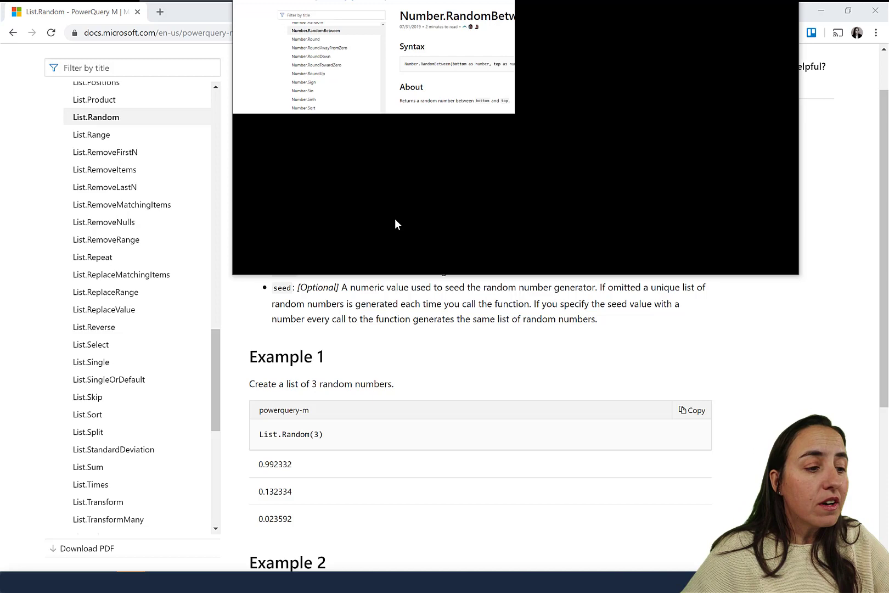
pyautogui.doubleClick(286, 66)
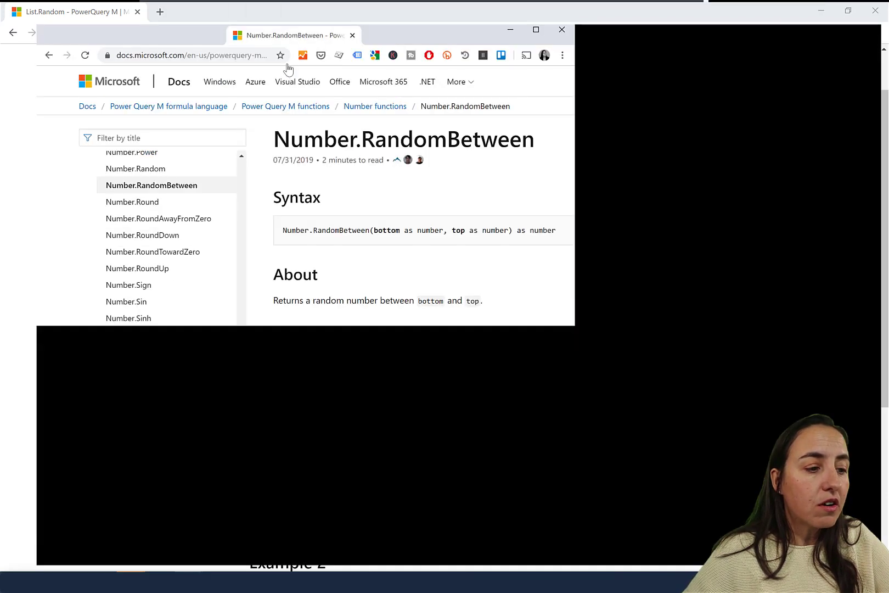
pyautogui.moveTo(65, 21); pyautogui.dragTo(232, 20)
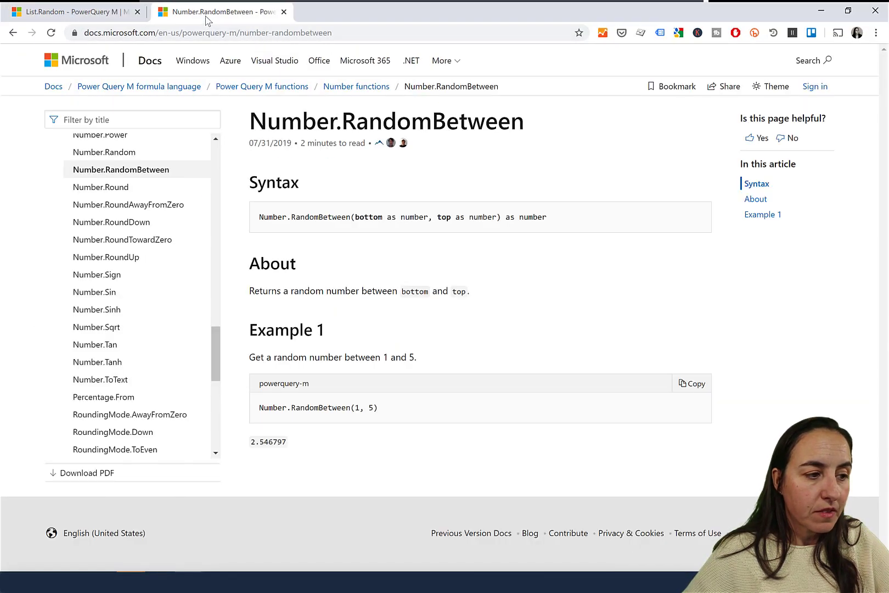
pyautogui.click(119, 158)
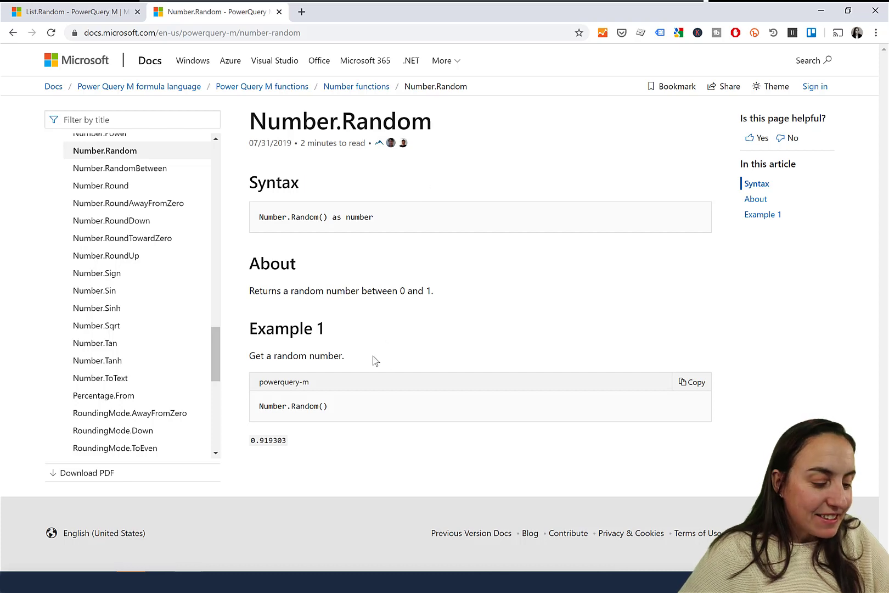
# - Close the Untitled query editor without applying changes and return to the Northwind query editor
pyautogui.moveTo(132, 582)
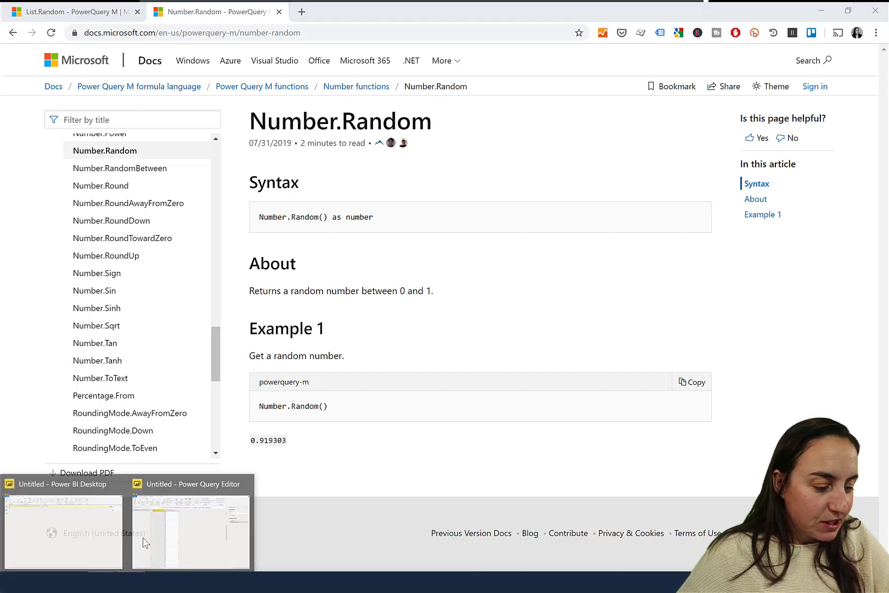
pyautogui.click(210, 518)
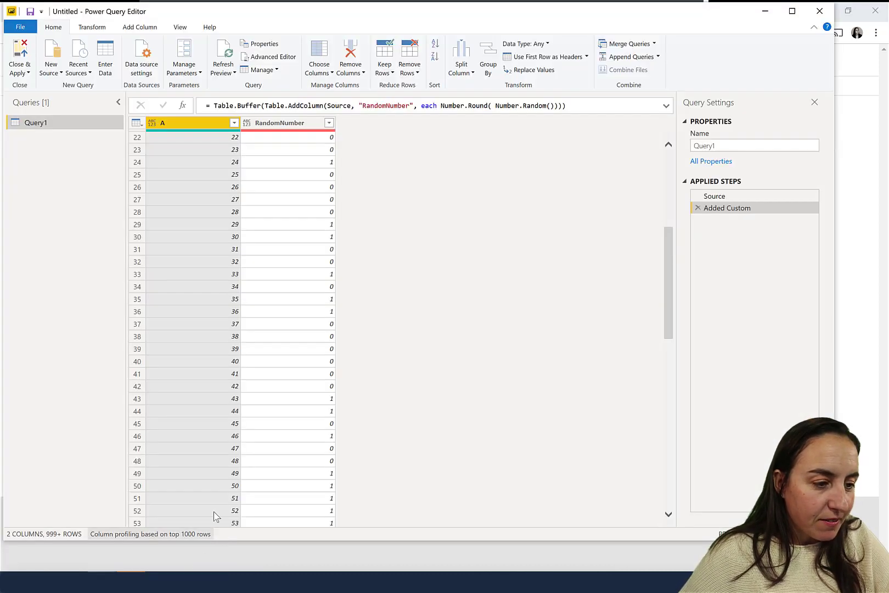
pyautogui.click(820, 11)
pyautogui.click(507, 311)
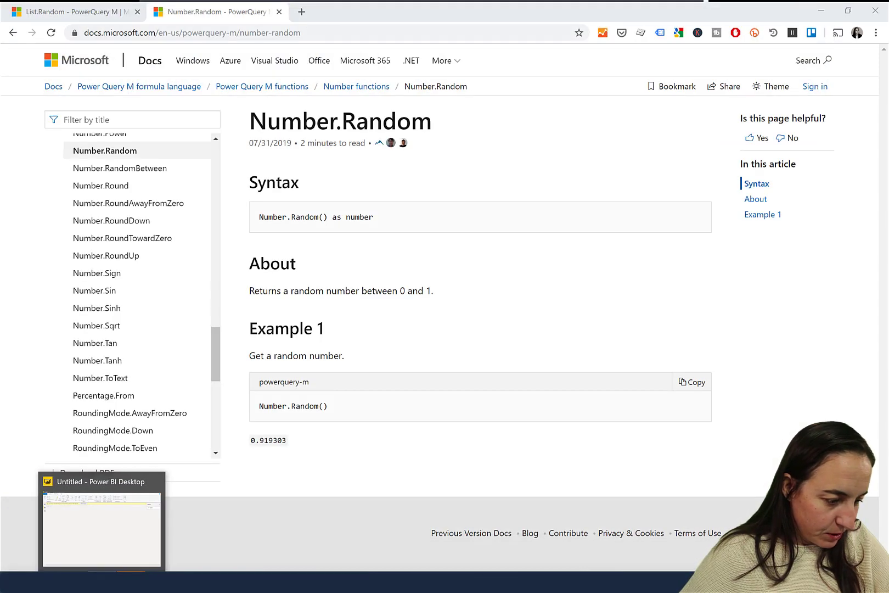
pyautogui.click(132, 582)
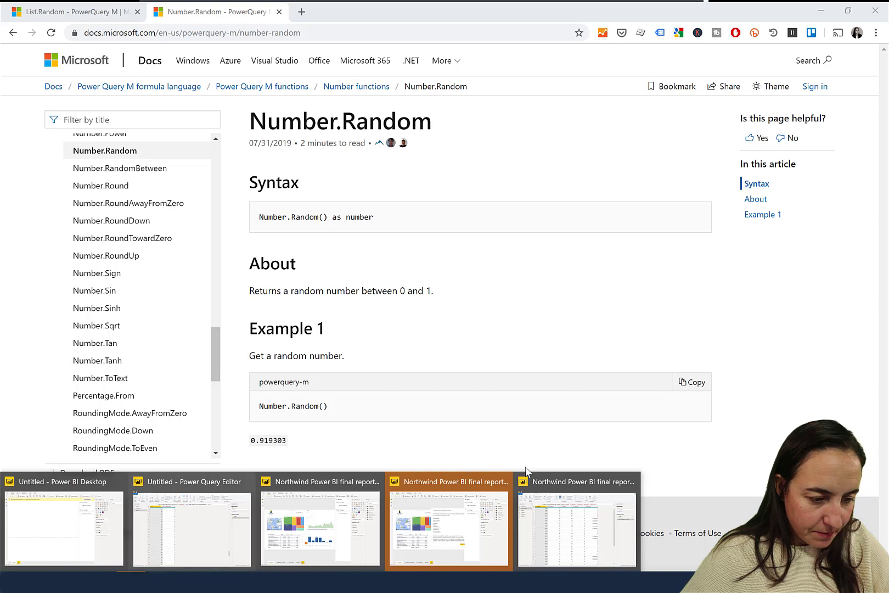
pyautogui.click(597, 517)
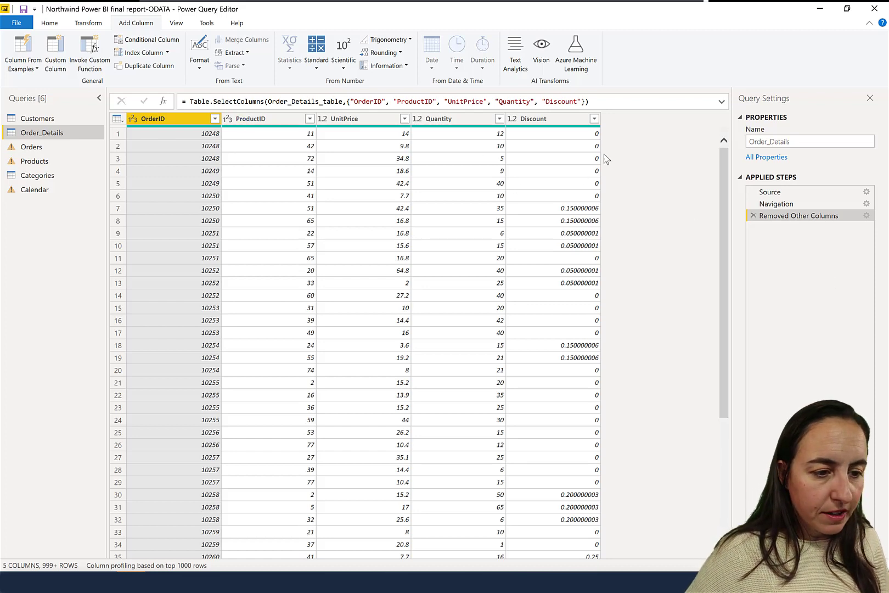
# - Add a column named Custom to Order_Details with formula = Number.RandomBetween(1,100)
pyautogui.click(57, 53)
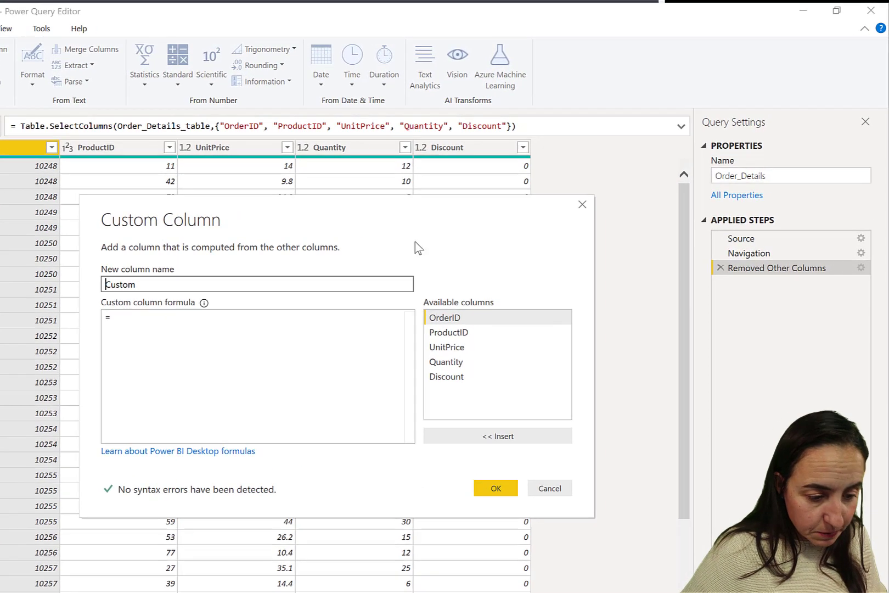
pyautogui.click(250, 314)
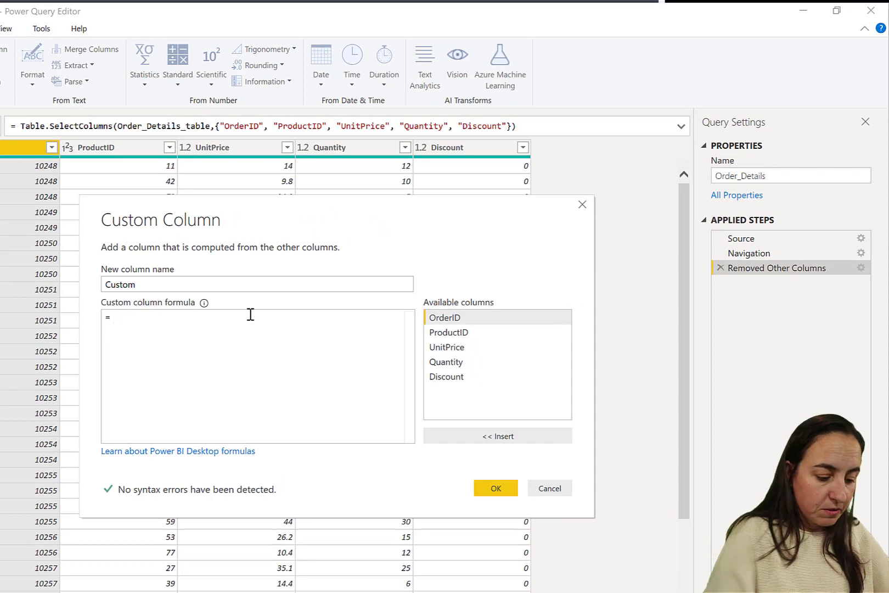
pyautogui.write('Ran')
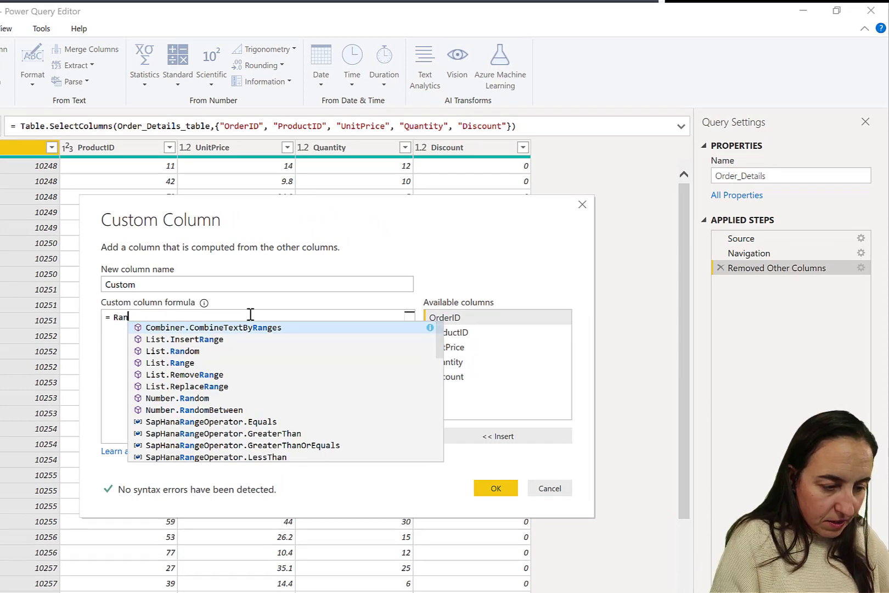
pyautogui.write('dom')
pyautogui.press('Down')
pyautogui.press('Down')
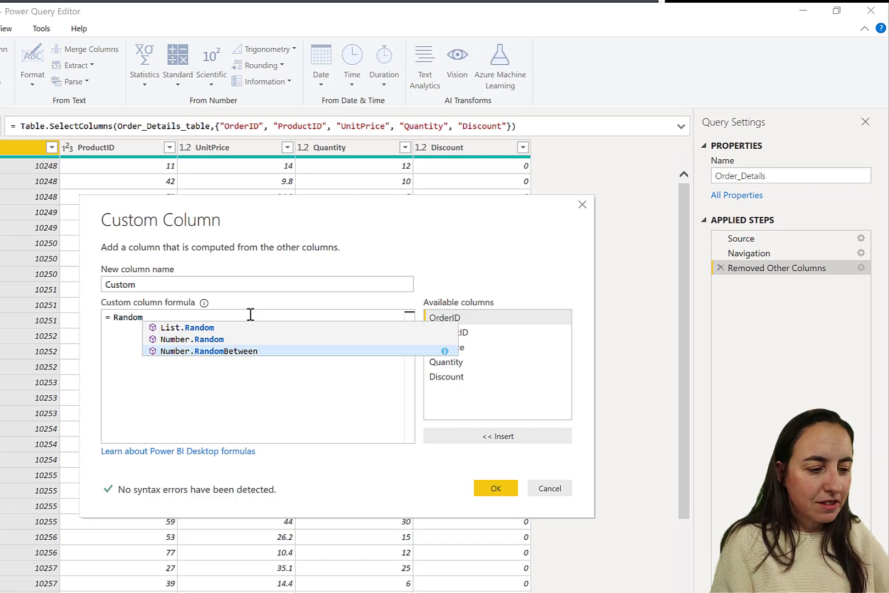
pyautogui.press('Tab')
pyautogui.write('(')
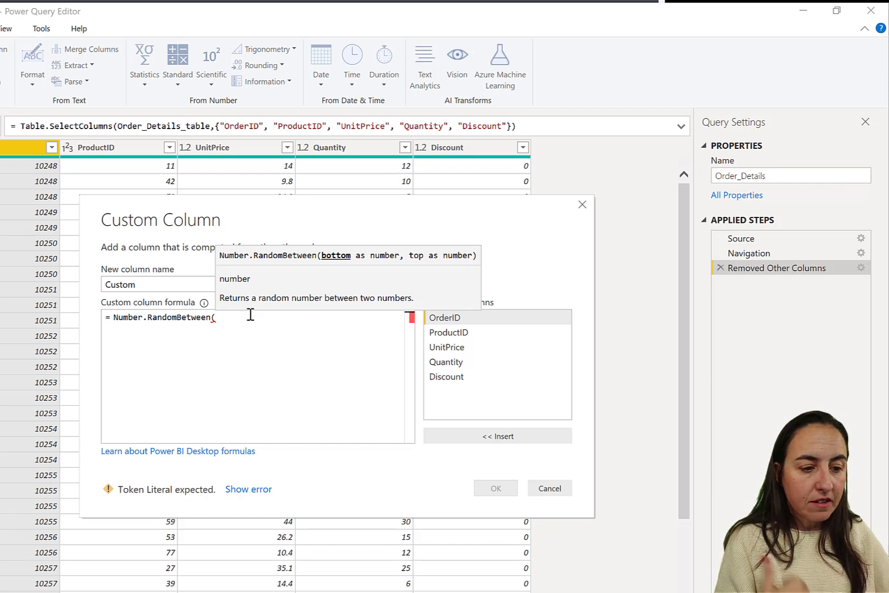
pyautogui.write('1')
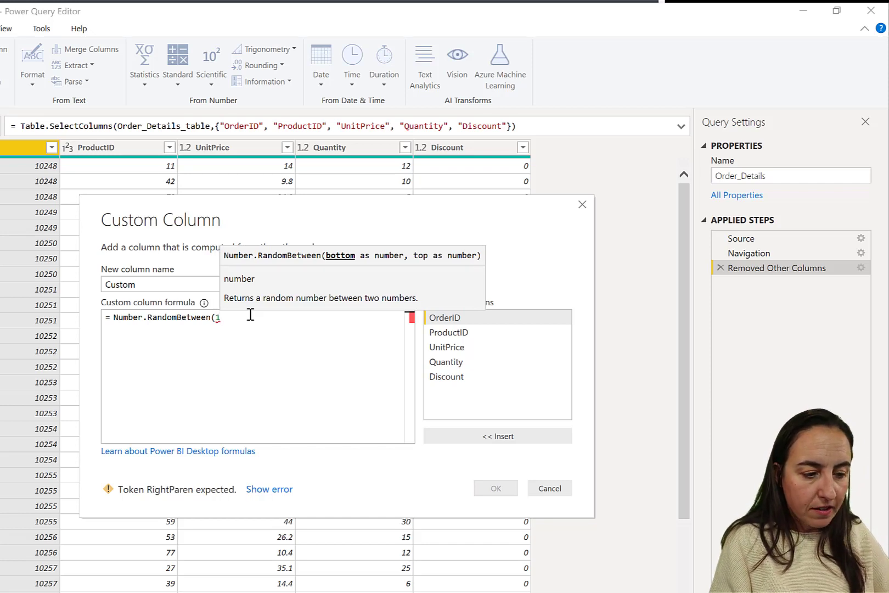
pyautogui.write(',100')
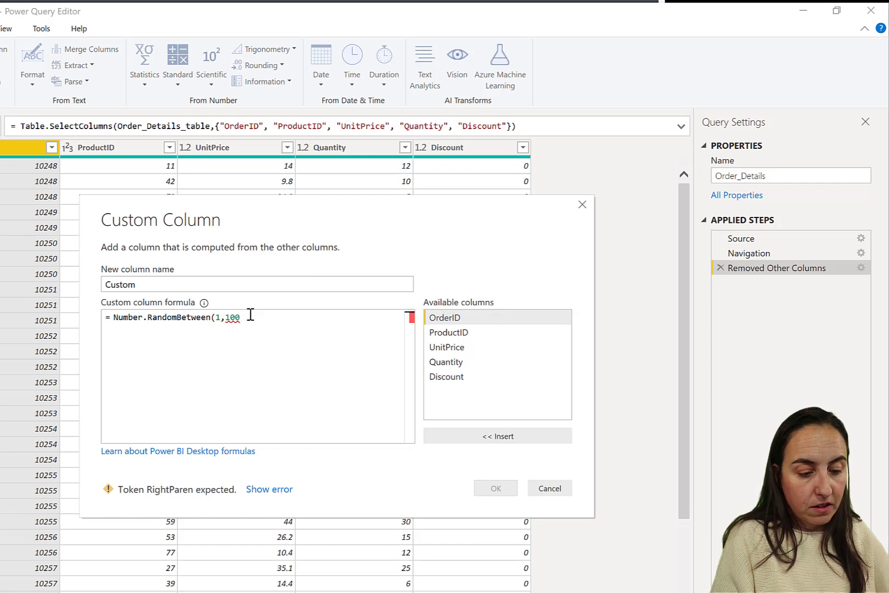
pyautogui.write(')')
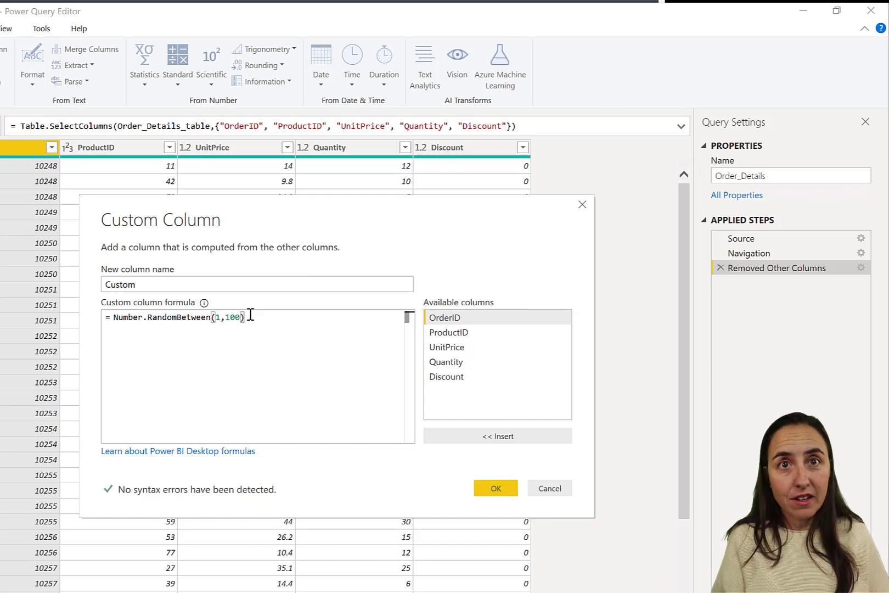
pyautogui.click(509, 491)
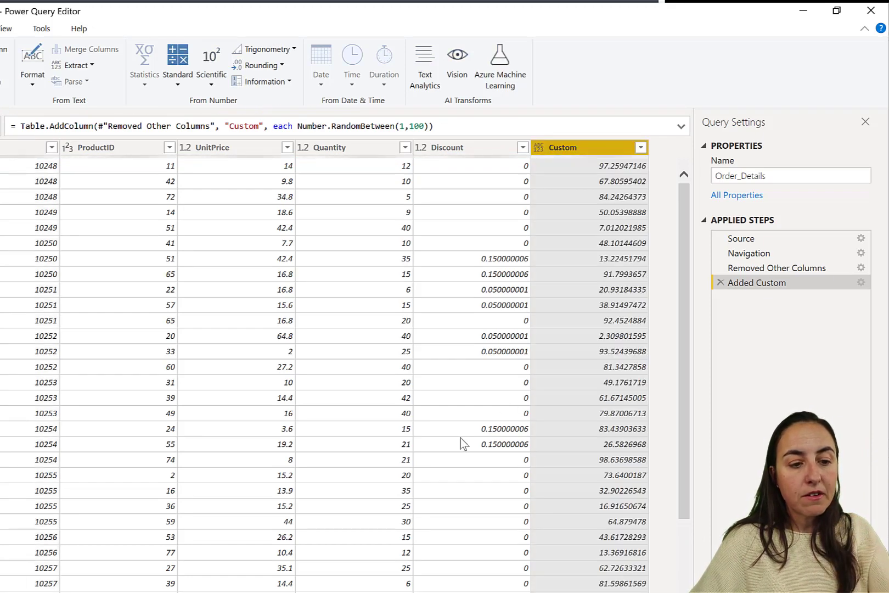
pyautogui.scroll(-20, 460, 439)
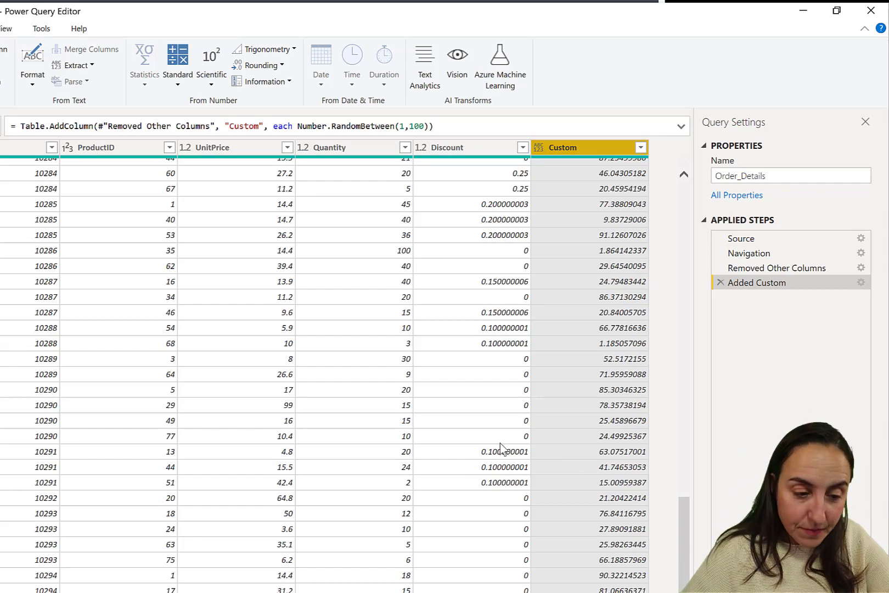
pyautogui.scroll(20, 539, 461)
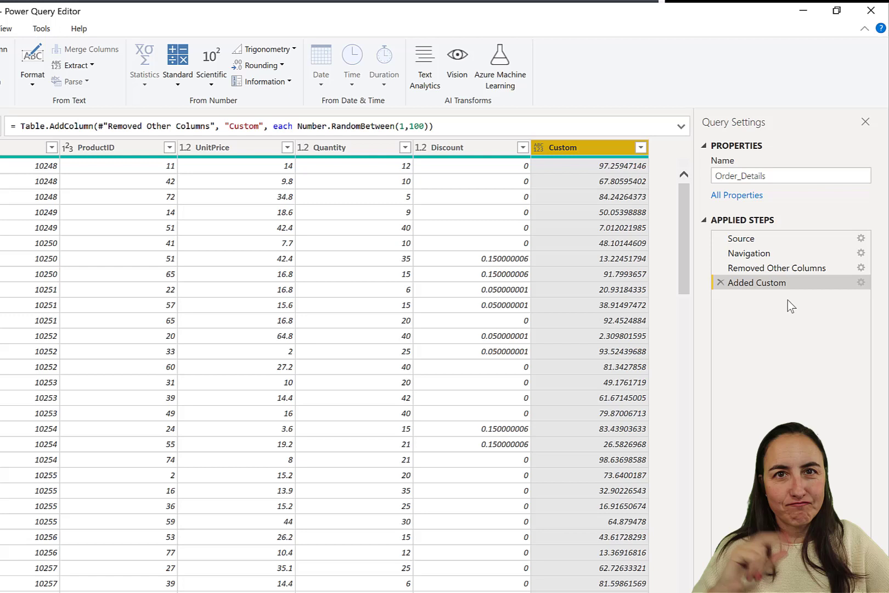
# - Move Added Custom above Removed Other Columns, then preview each applied step's output
pyautogui.rightClick(760, 284)
pyautogui.click(795, 365)
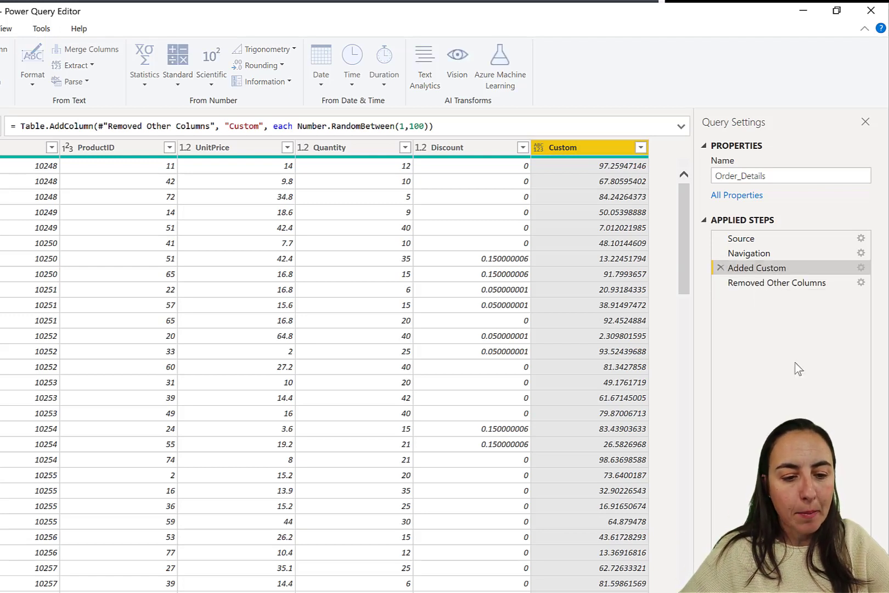
pyautogui.click(750, 240)
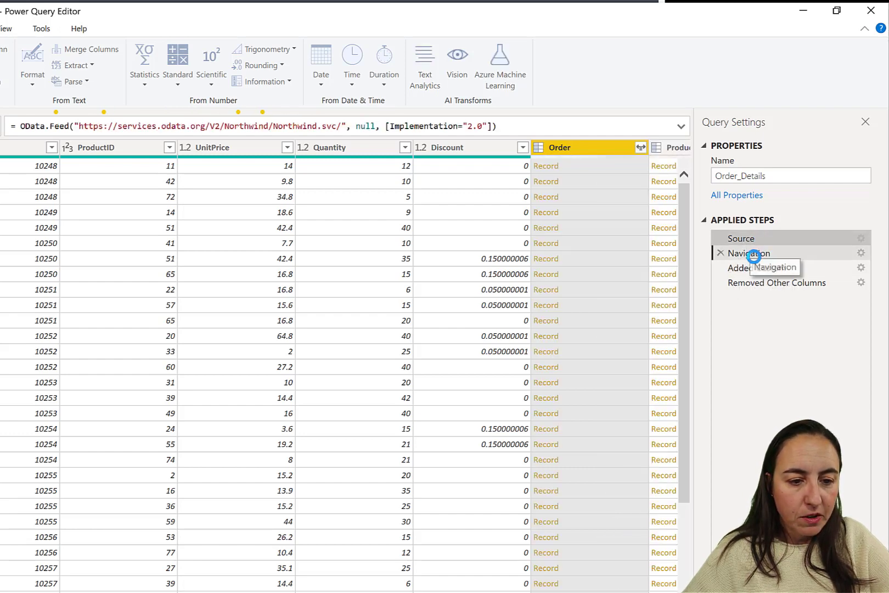
pyautogui.click(753, 255)
pyautogui.click(760, 269)
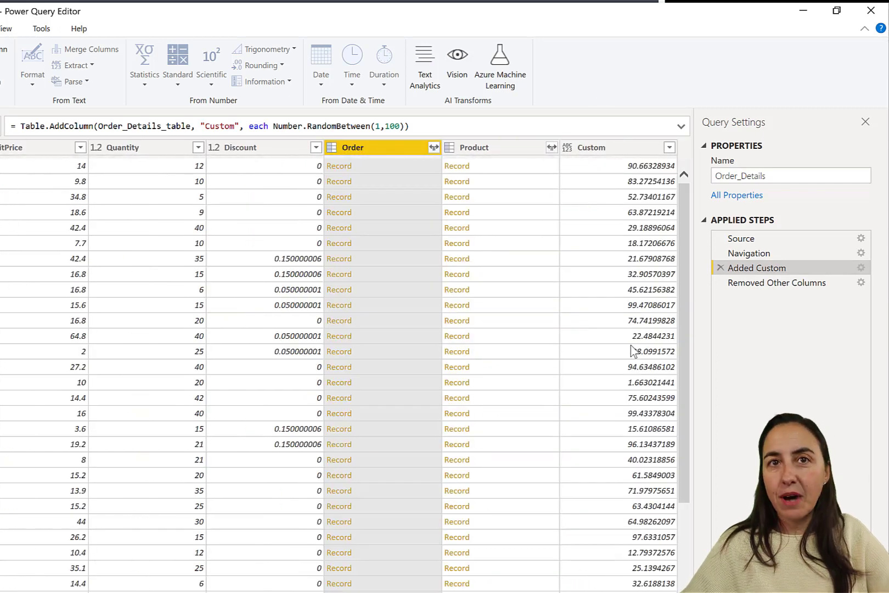
pyautogui.scroll(-5, 597, 362)
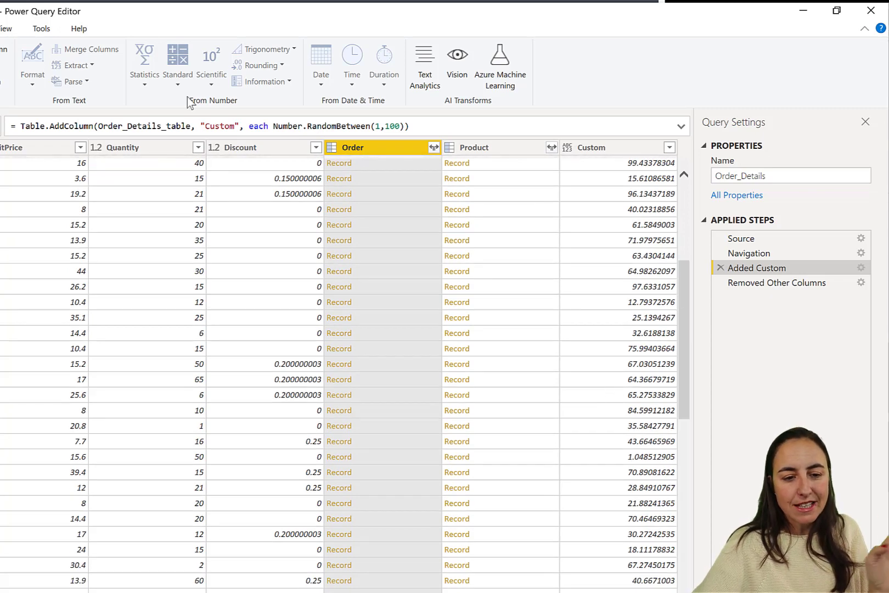
pyautogui.click(788, 283)
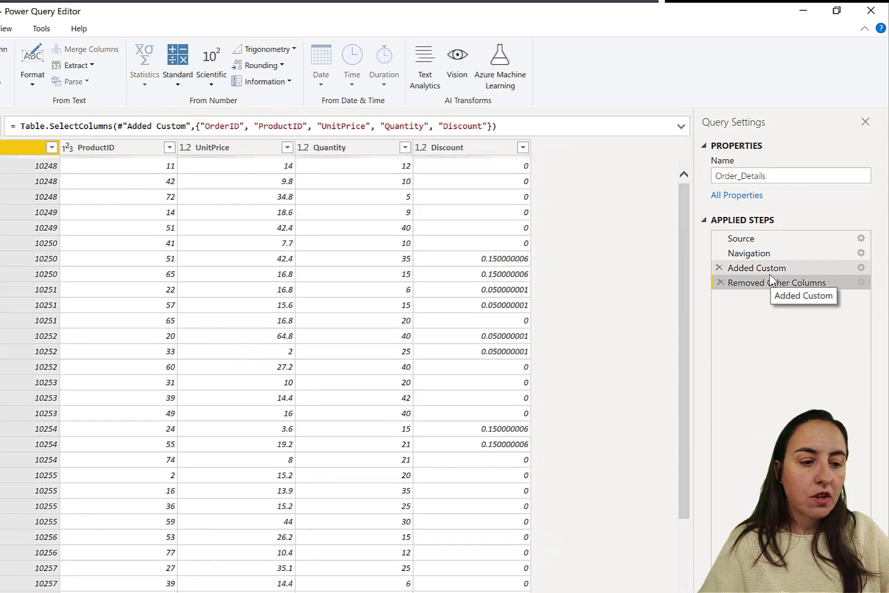
# - Add "Custom" to the Table.SelectColumns column list in Removed Other Columns
pyautogui.click(488, 126)
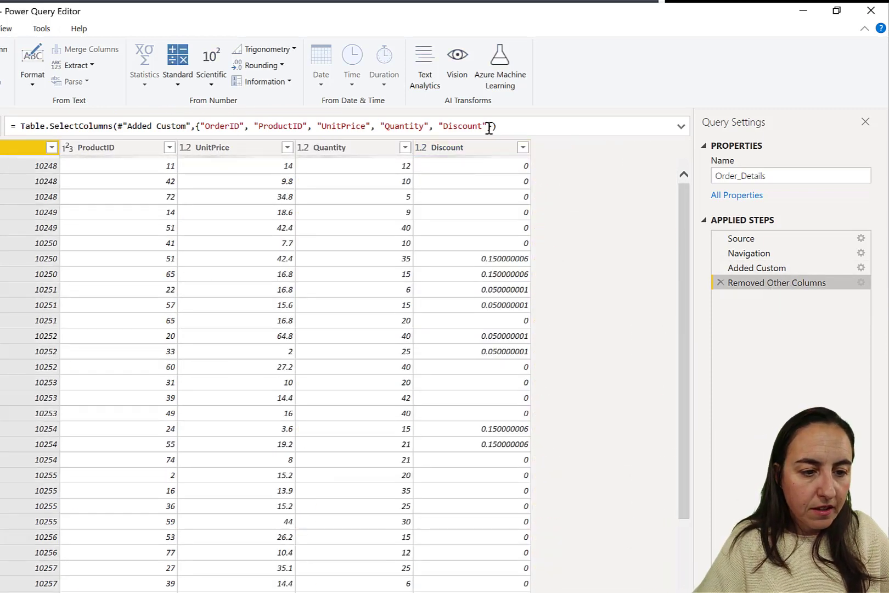
pyautogui.write(', "Cu')
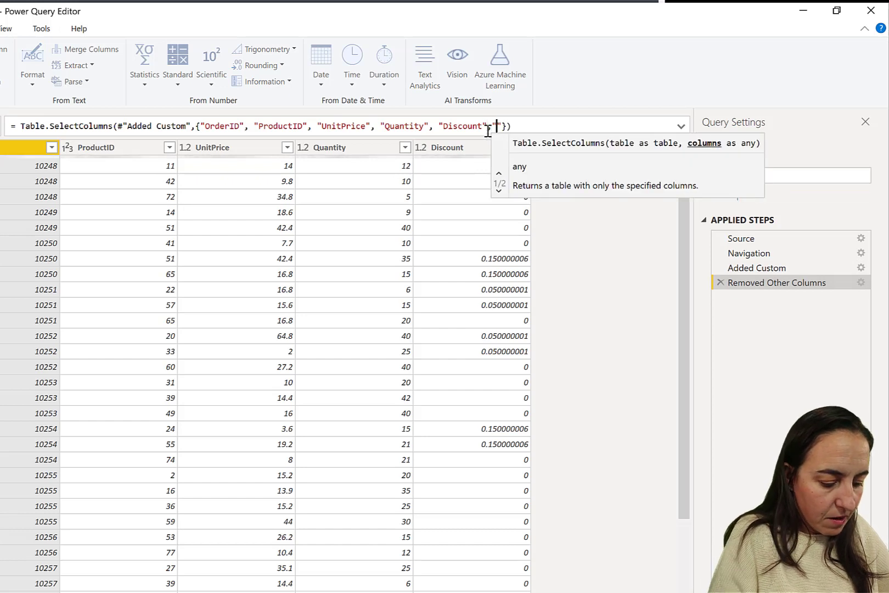
pyautogui.write('stom')
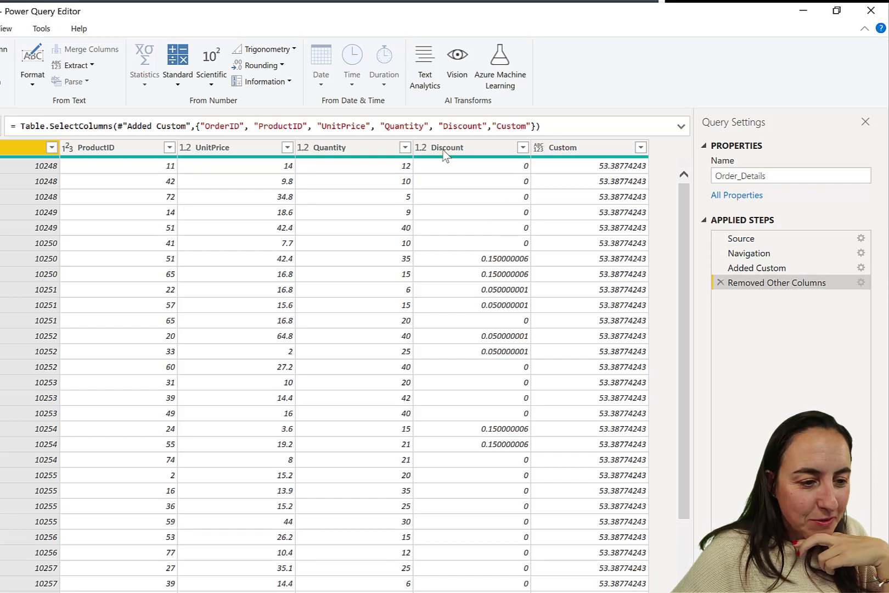
pyautogui.click(423, 148)
# - Set the Discount and Quantity columns to Text, then select the Added Custom step
pyautogui.click(452, 292)
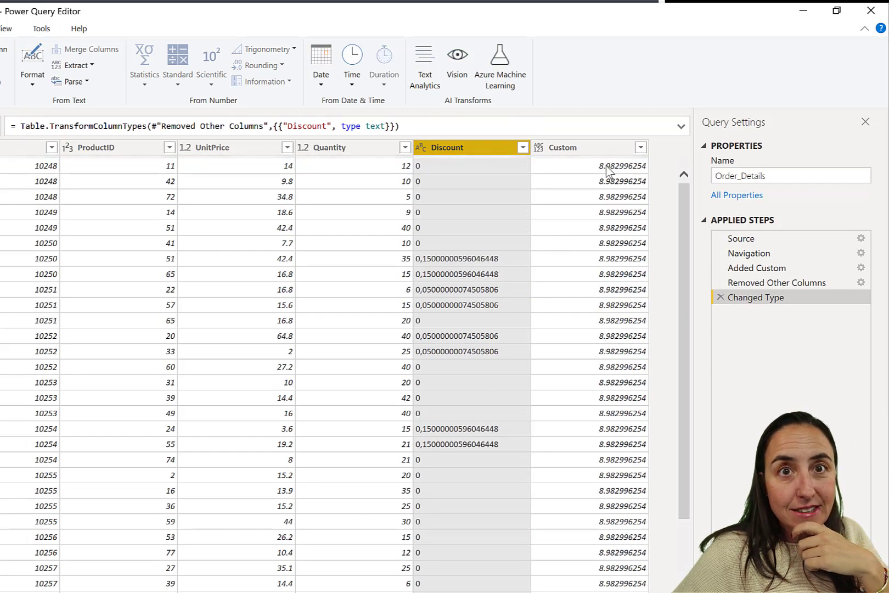
pyautogui.click(303, 148)
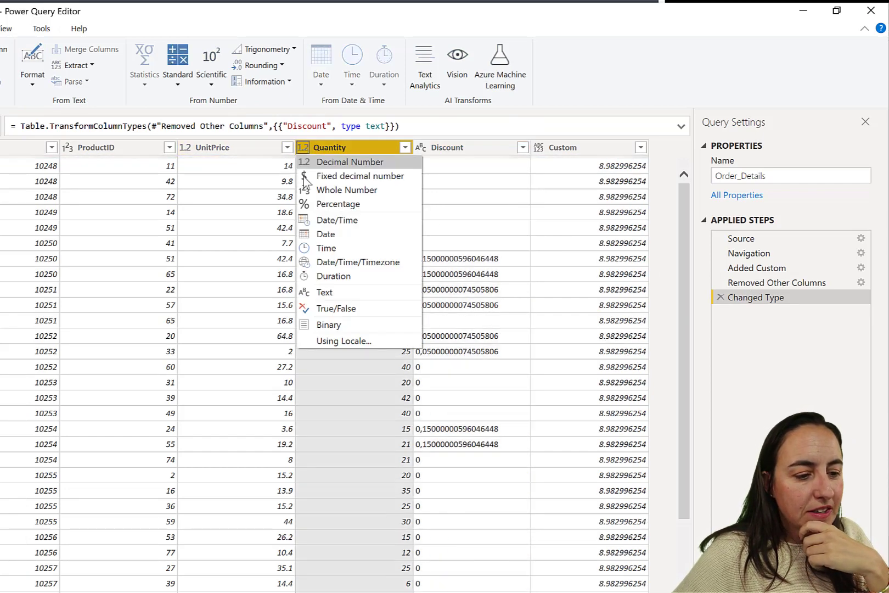
pyautogui.click(340, 293)
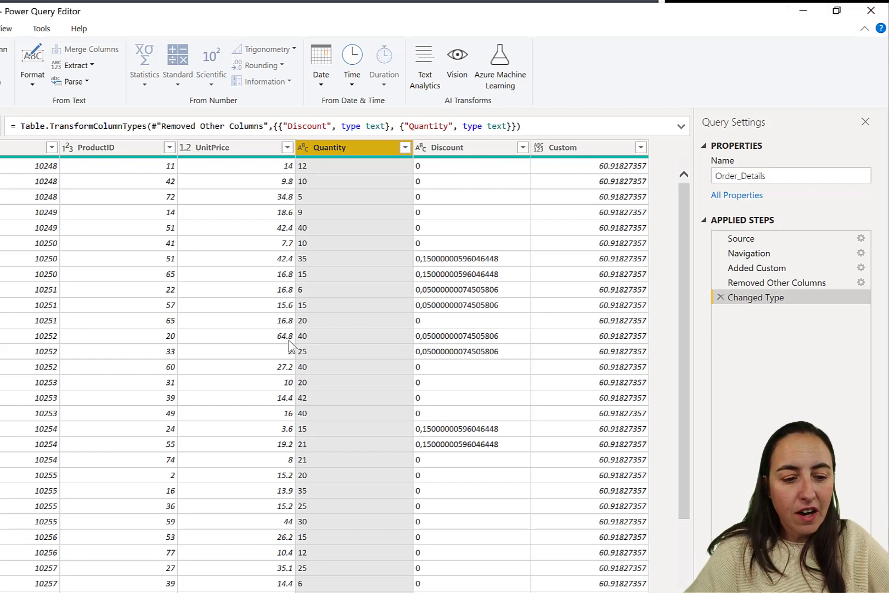
pyautogui.click(790, 267)
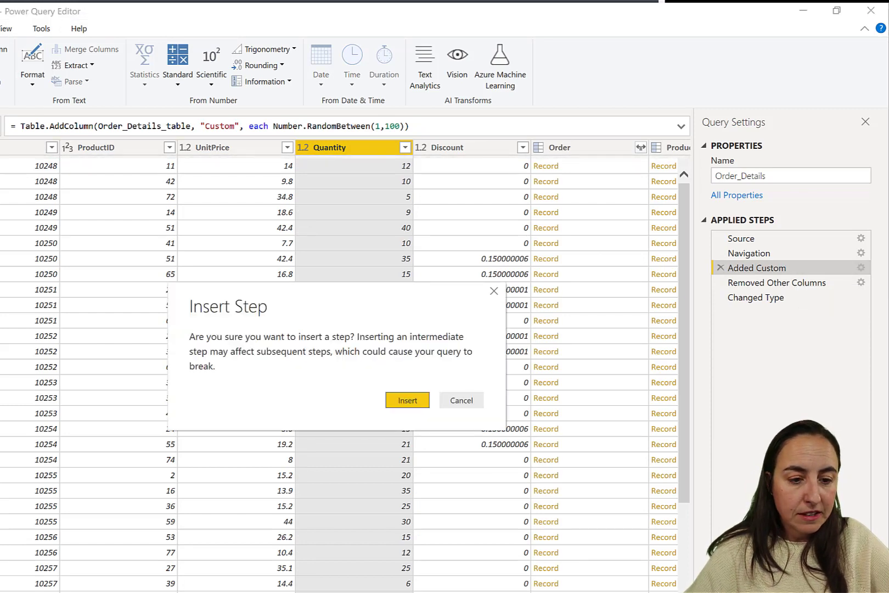
# - Insert an Added Index step after Added Custom and view Removed Other Columns' output
pyautogui.click(402, 401)
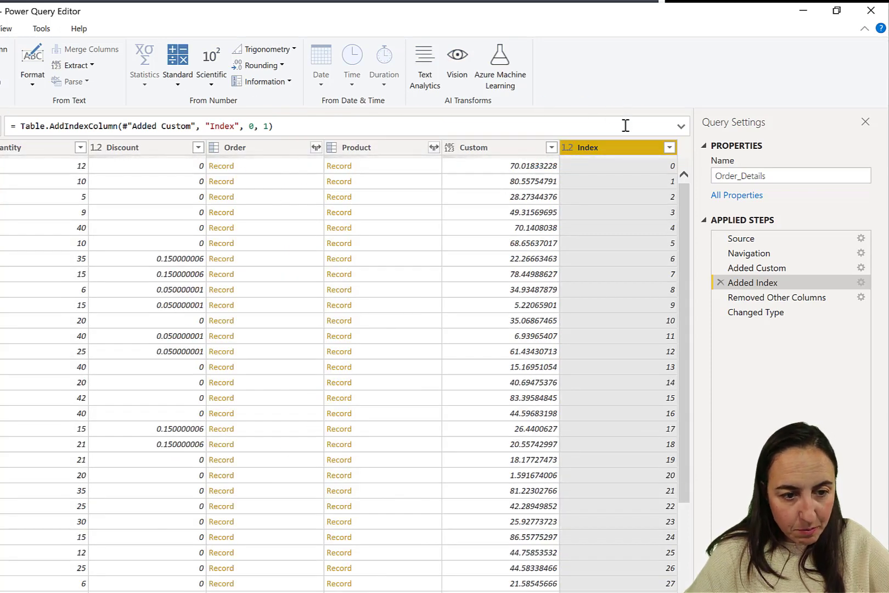
pyautogui.click(792, 299)
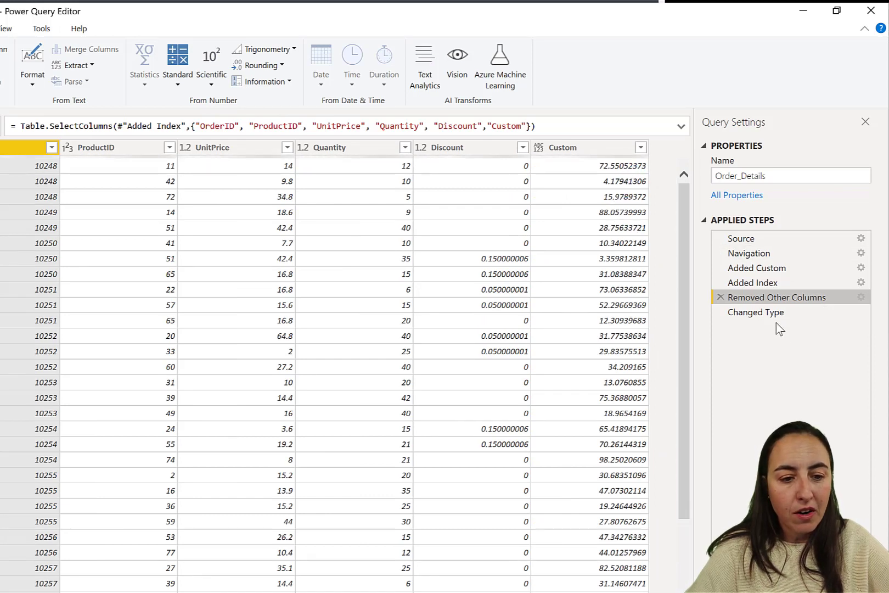
# - Select the Changed Type step to preview per-row random Custom values
pyautogui.click(764, 311)
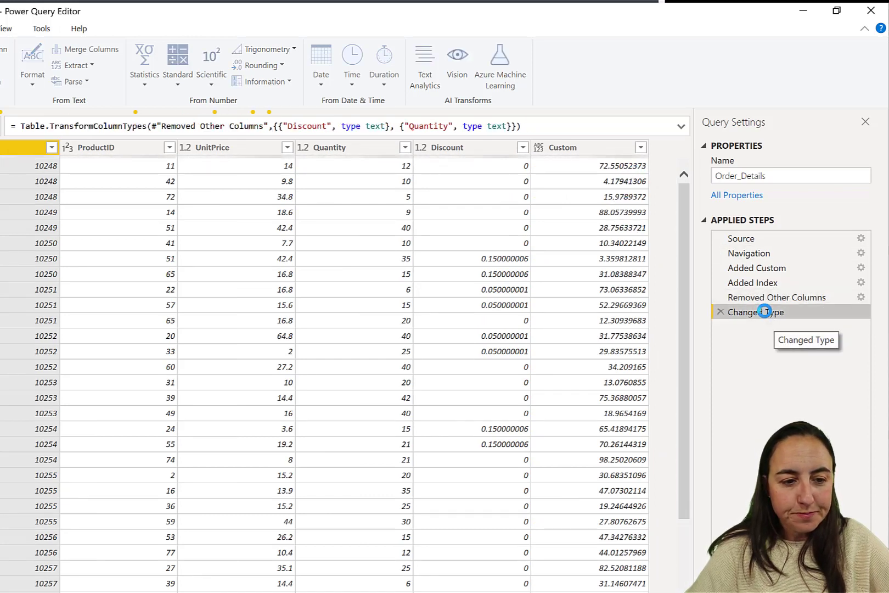